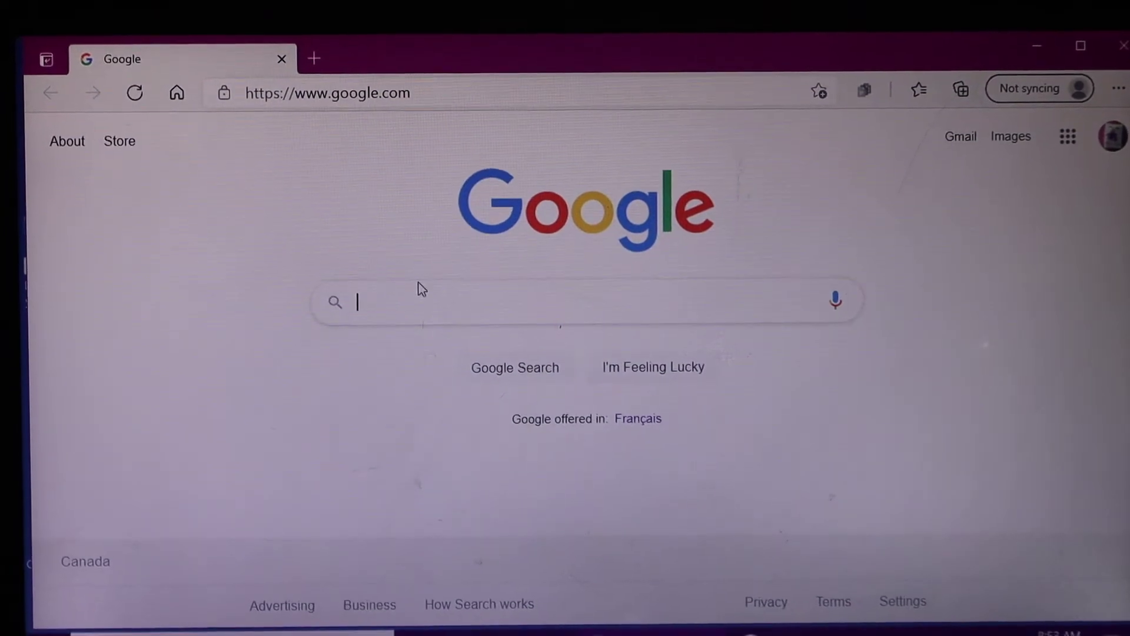
text(ca)
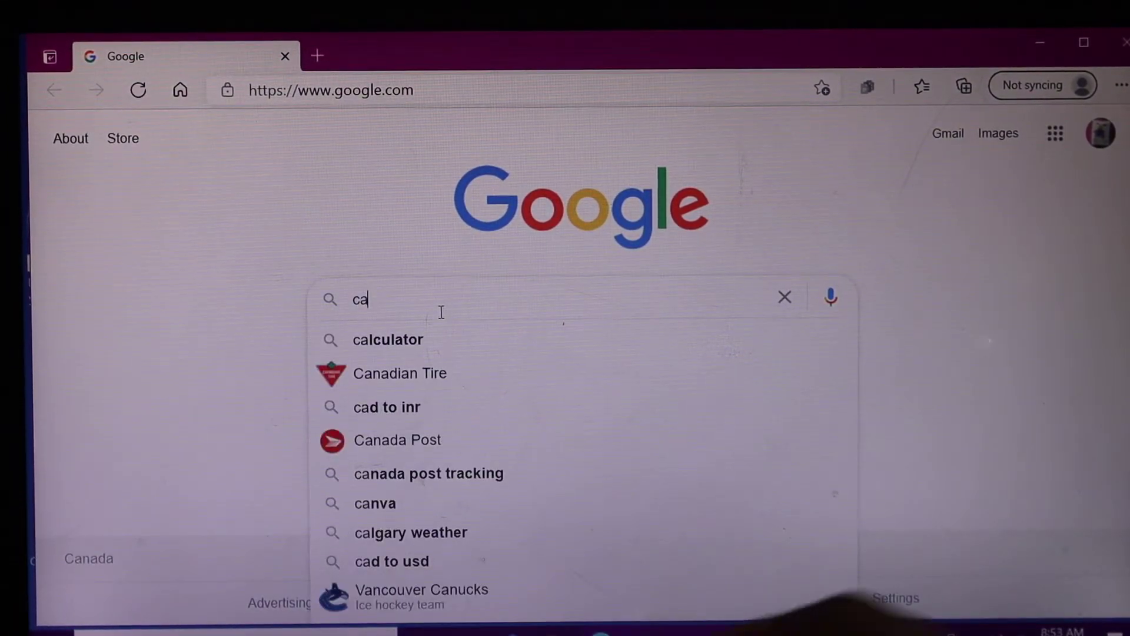
text(non i)
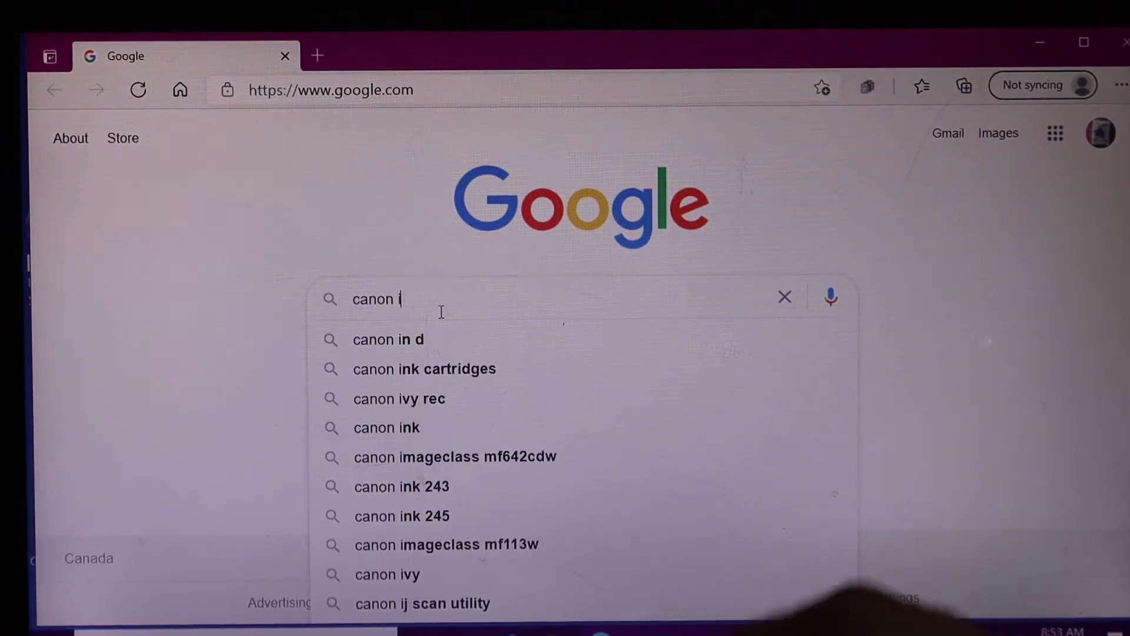
text(j setu[p)
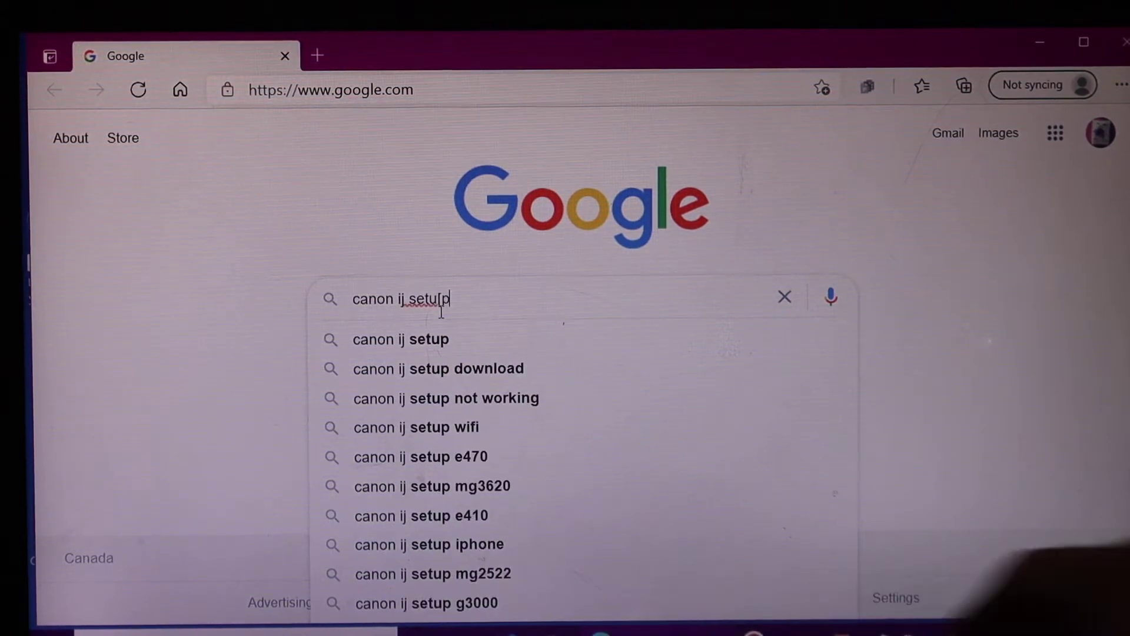
Search Google for 'canon ij setup' and open the 'Canon : Official Manuals : Welcome!' result
key(Return)
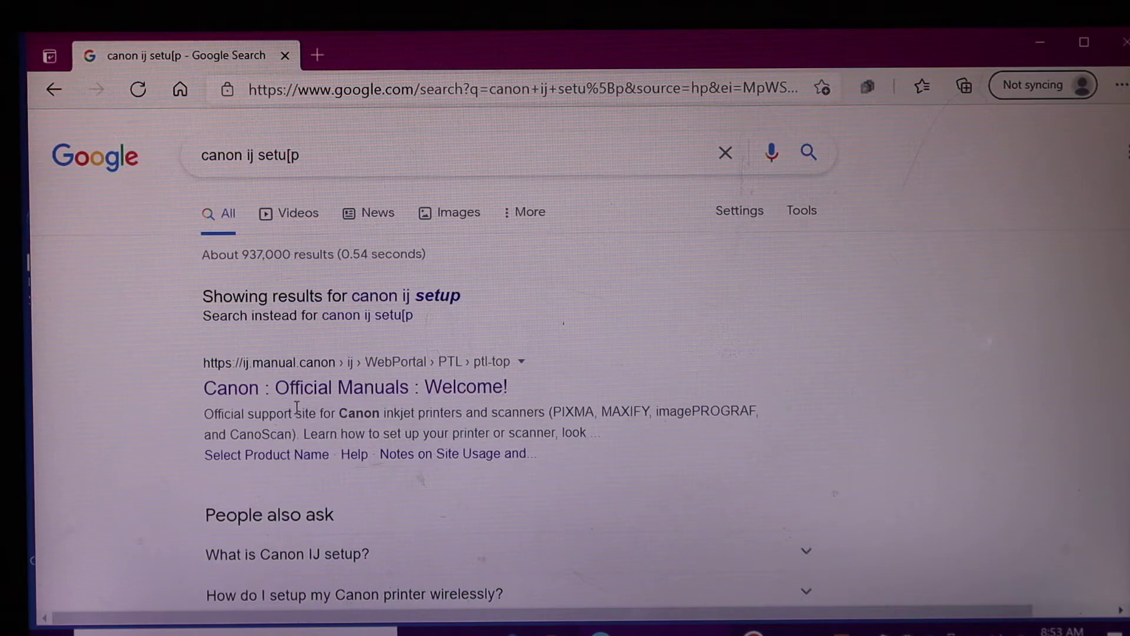
click(324, 392)
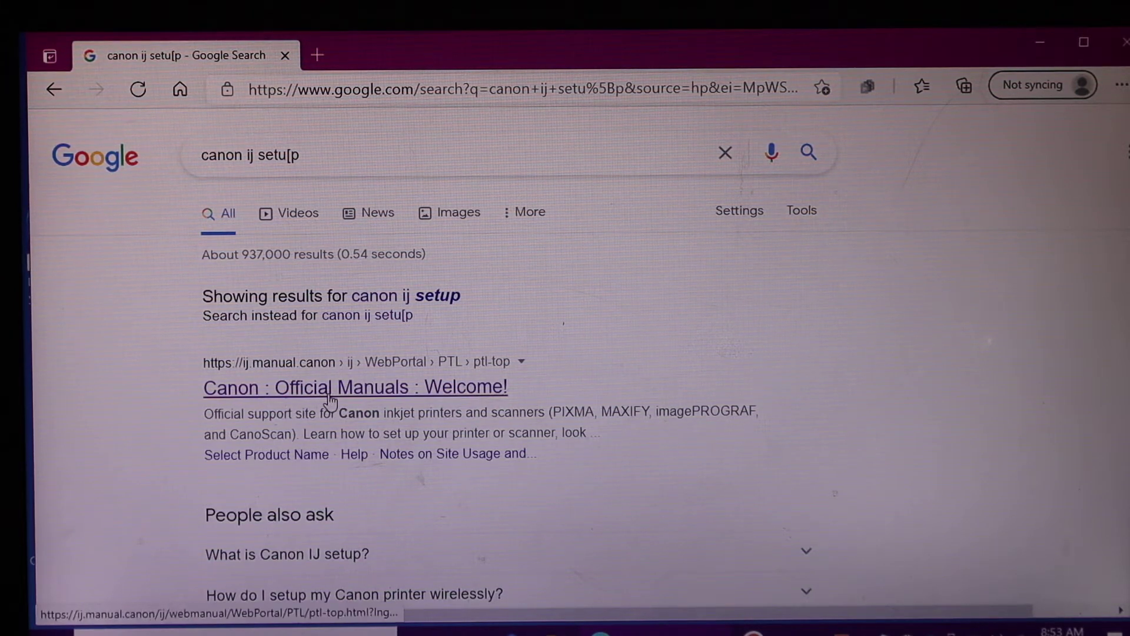
click(328, 398)
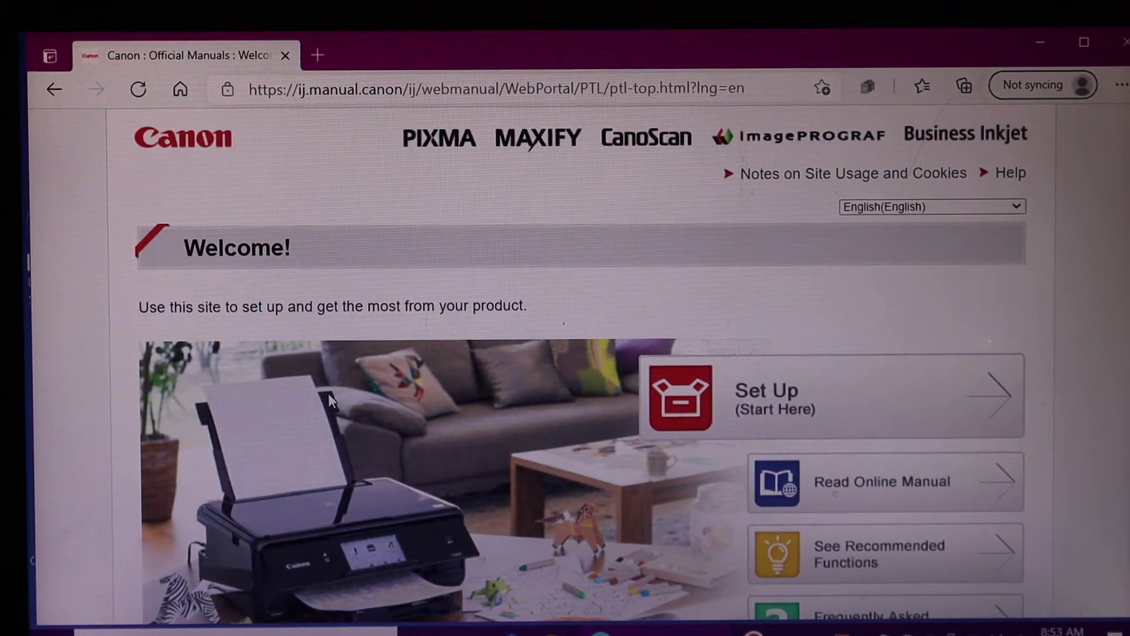
Look up the TS3420 printer model and open its setup start page
click(762, 413)
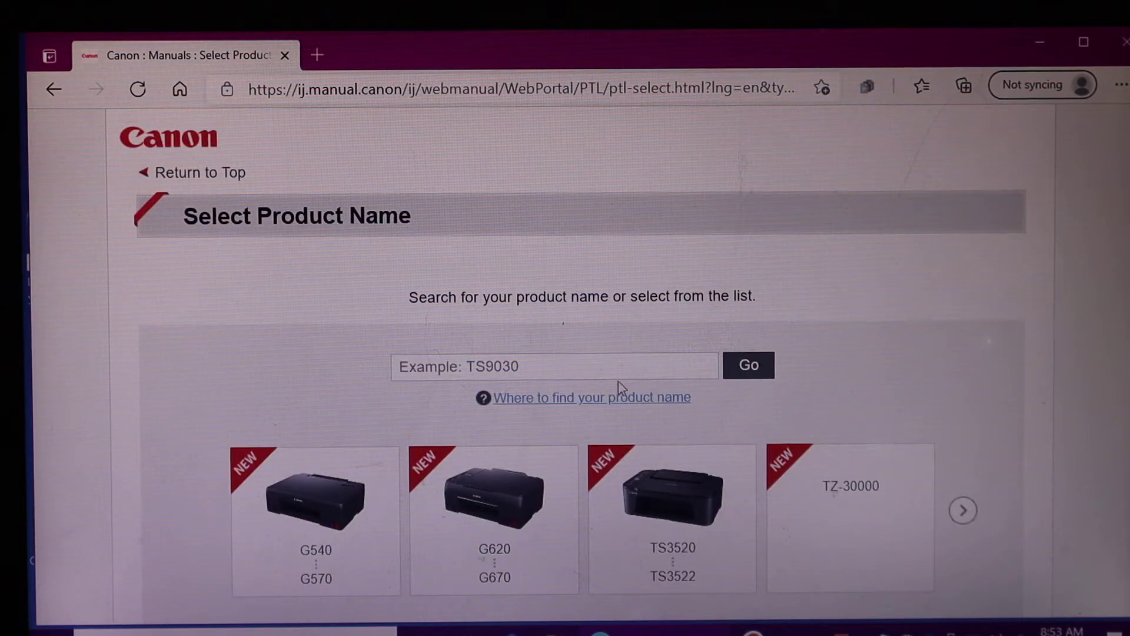
click(597, 368)
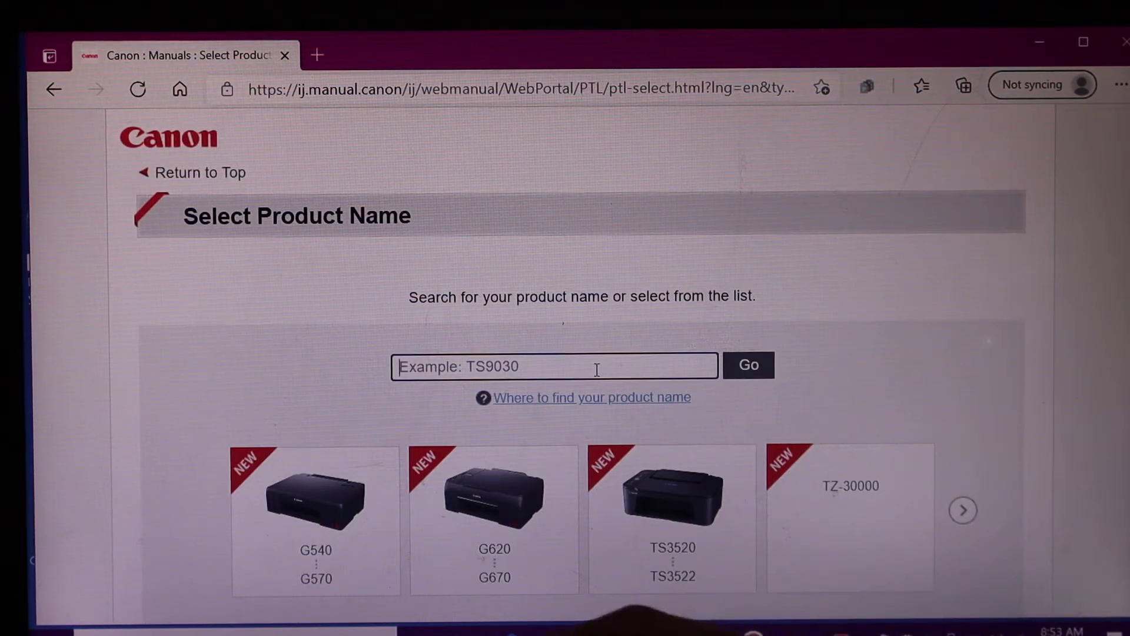
text(ts3420)
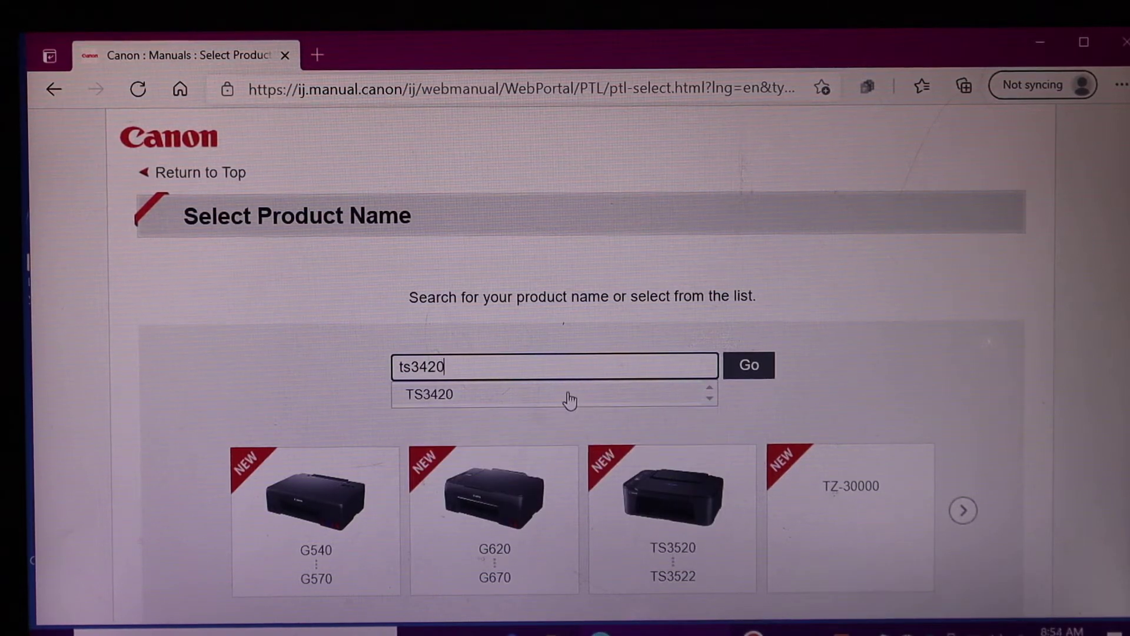
click(570, 397)
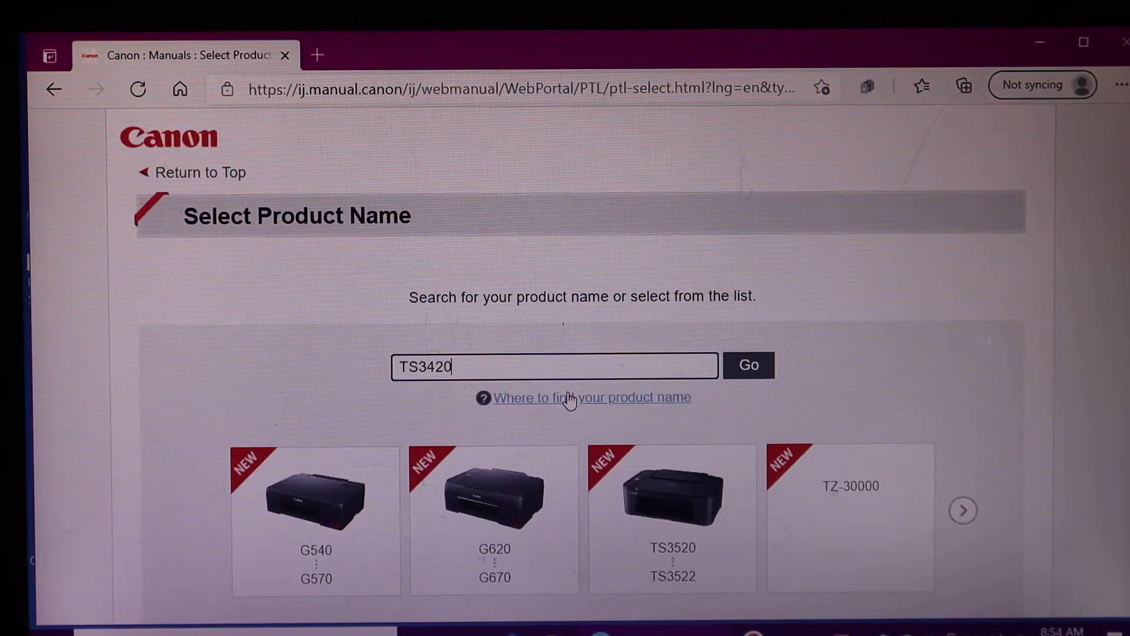
click(749, 366)
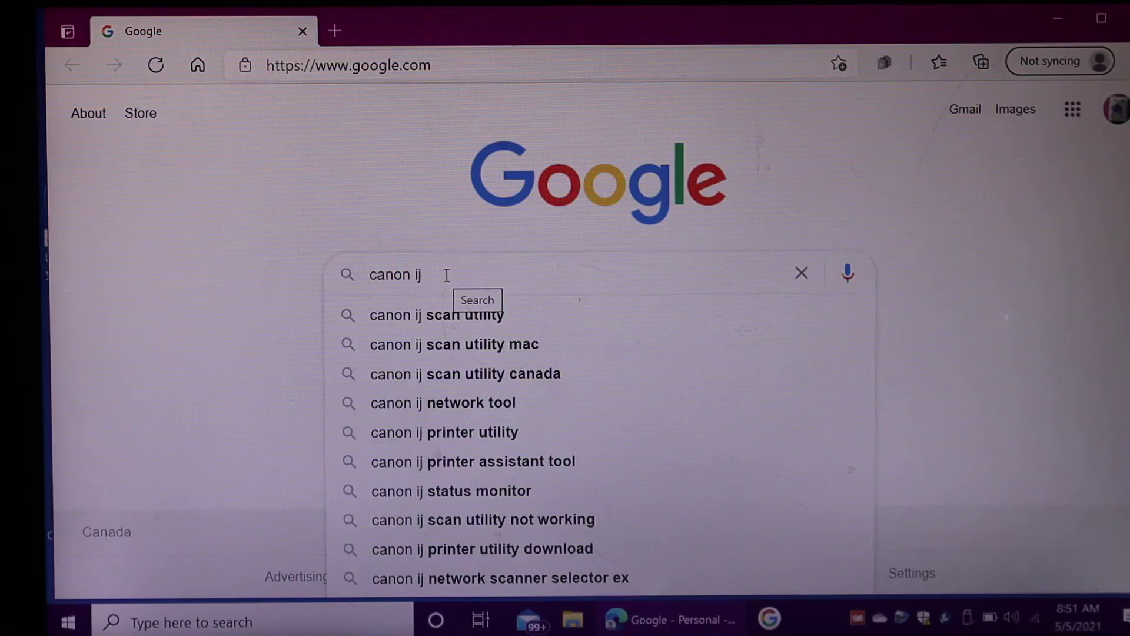
text(se)
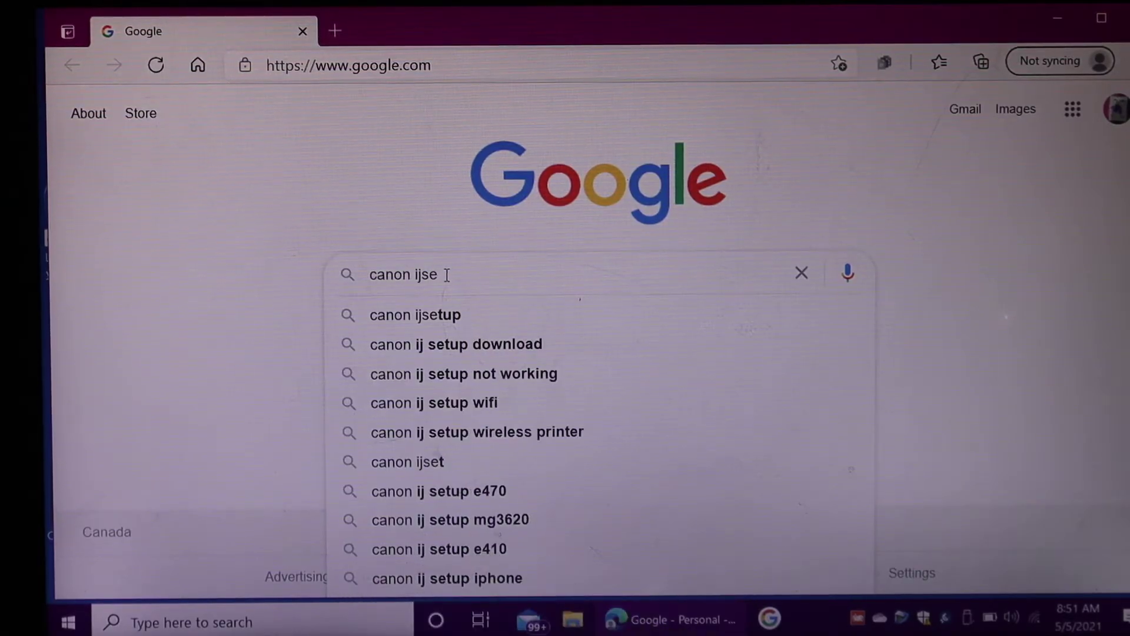
Search Google for 'canon ijsetup' and open the Canon Official Manuals result
click(433, 314)
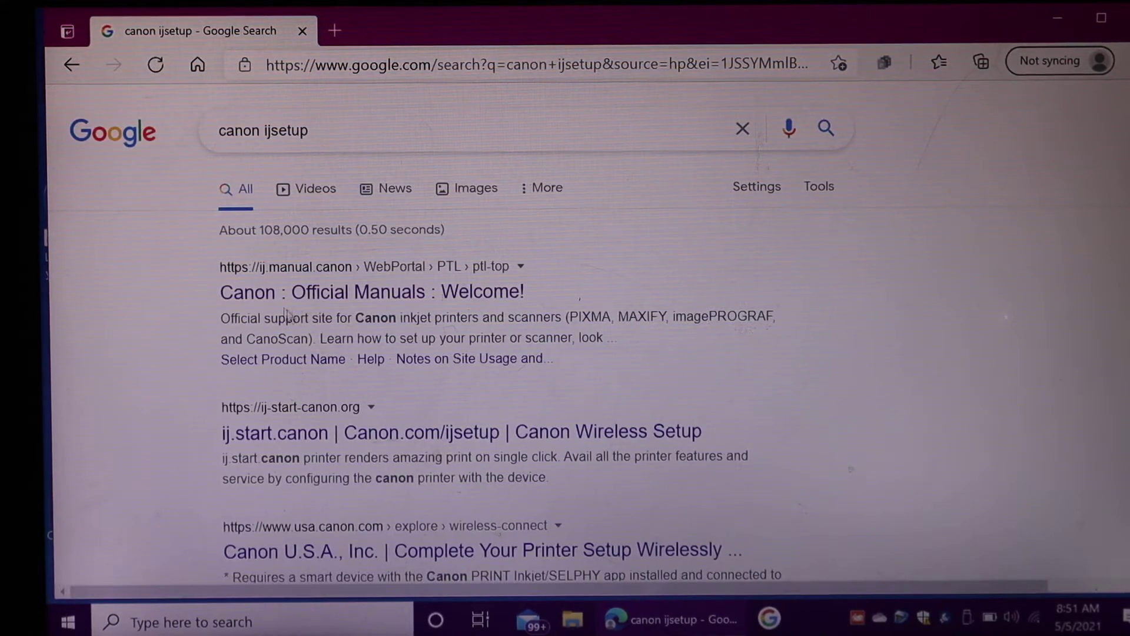
click(349, 293)
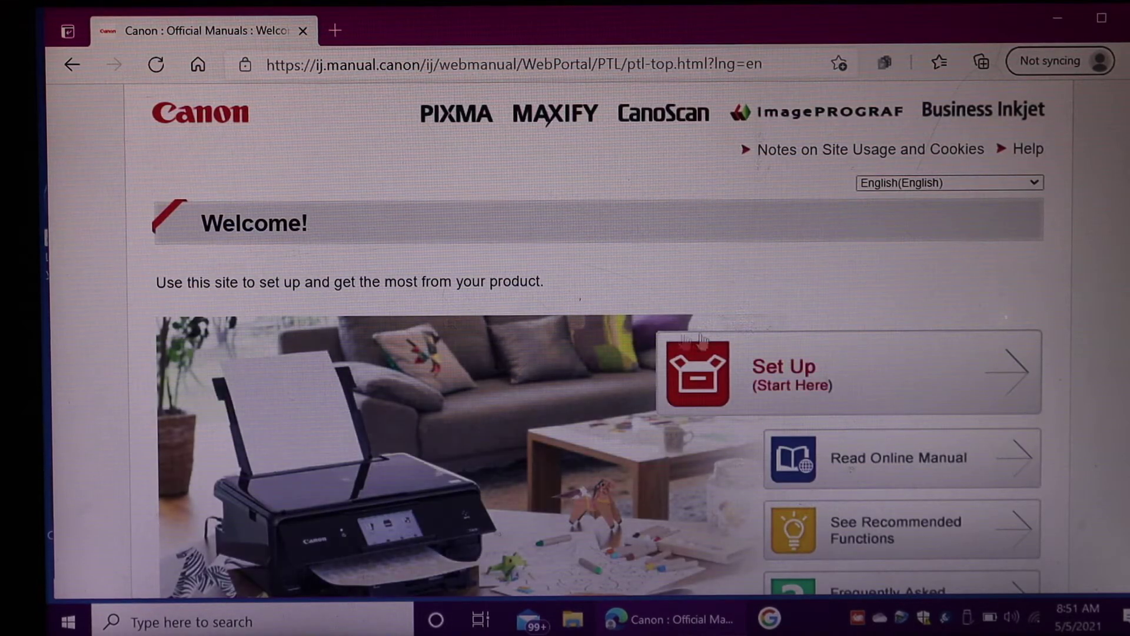
Look up the TS3425 printer model and open its setup start page
click(821, 382)
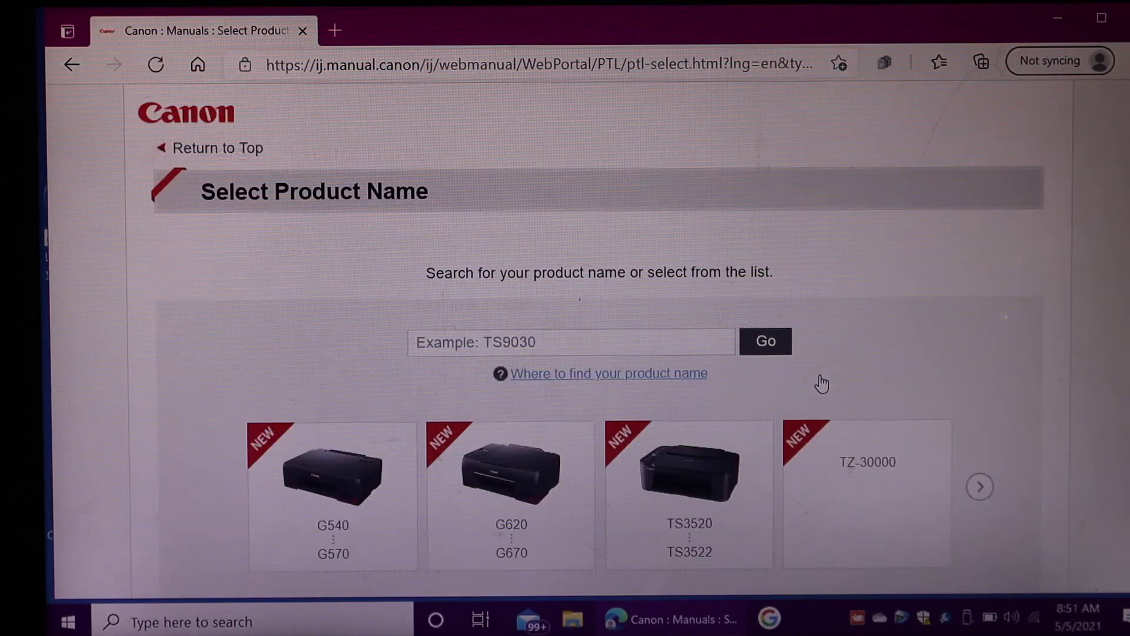
click(550, 342)
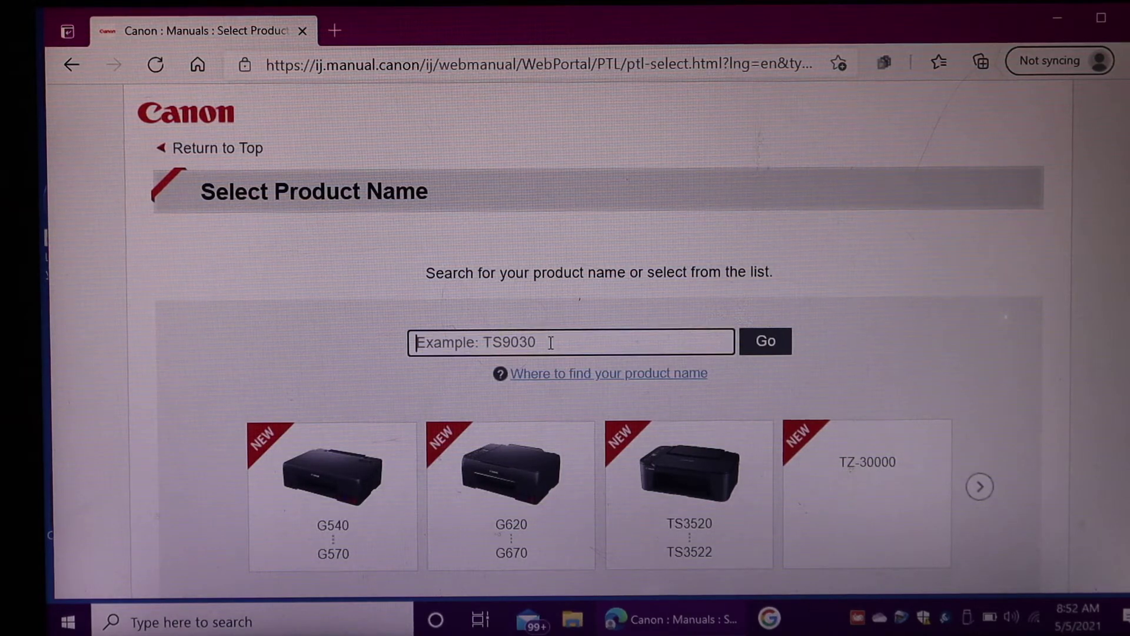
text(ts)
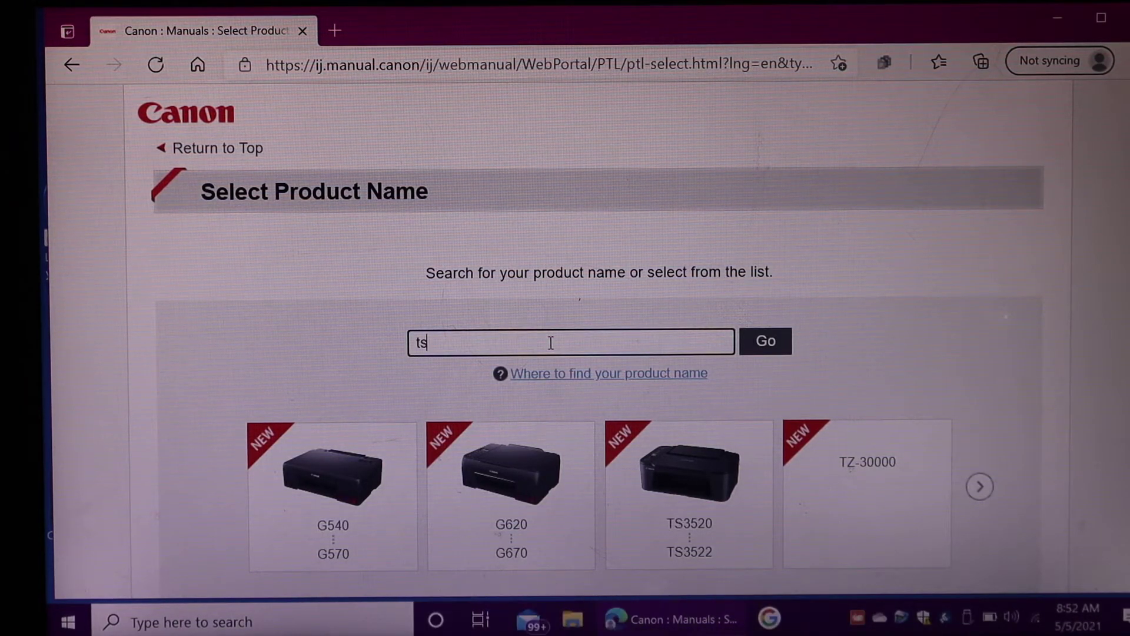
text(3425)
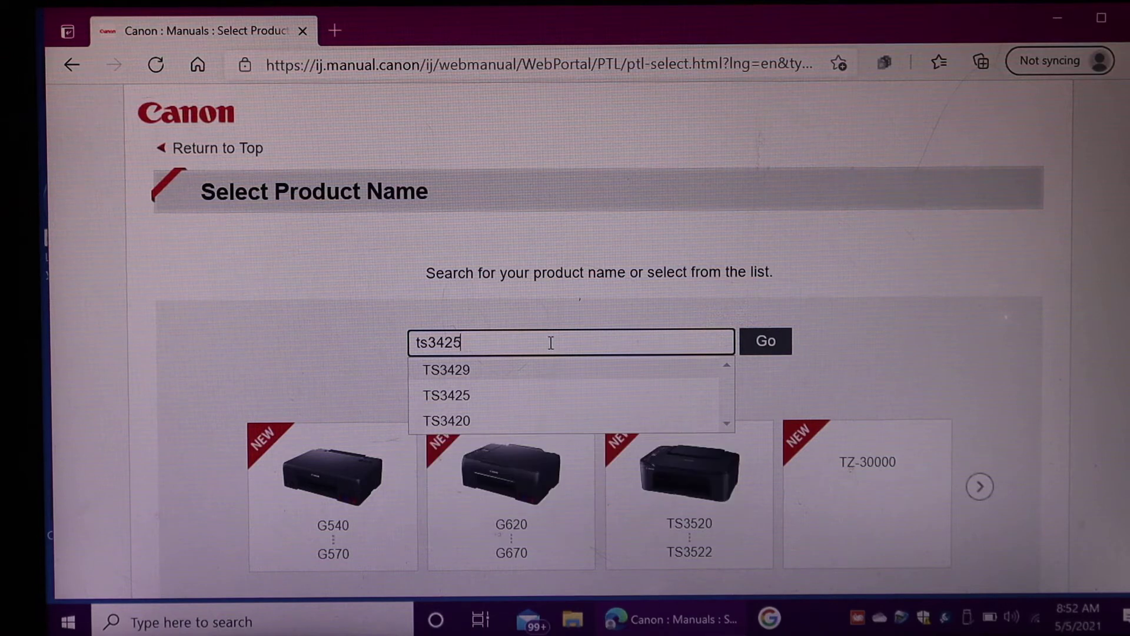
click(657, 371)
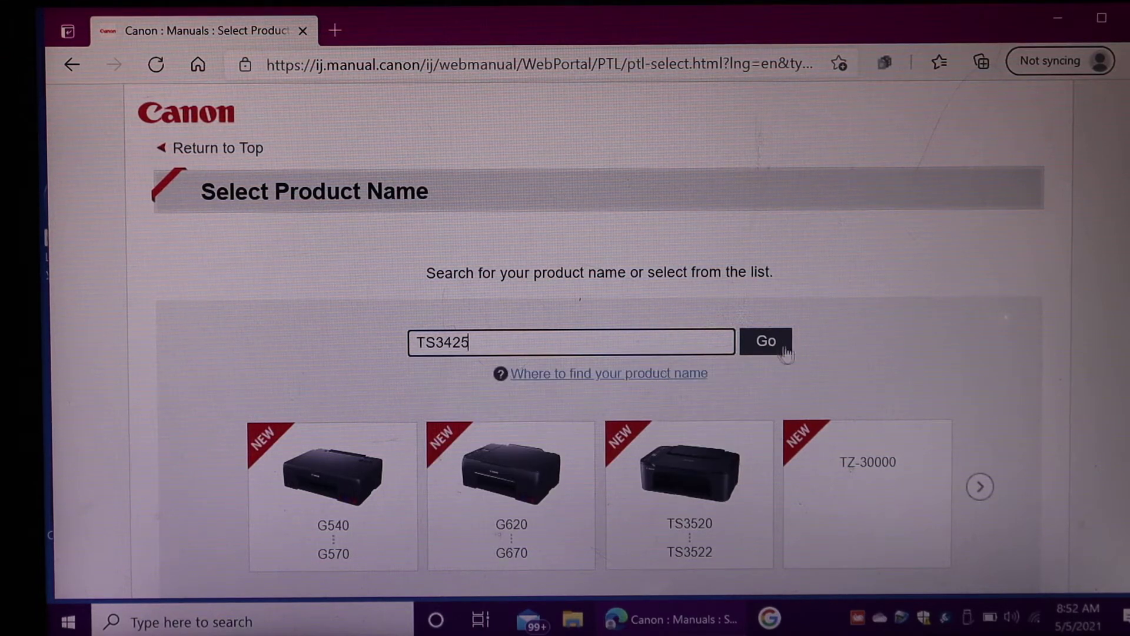
click(771, 345)
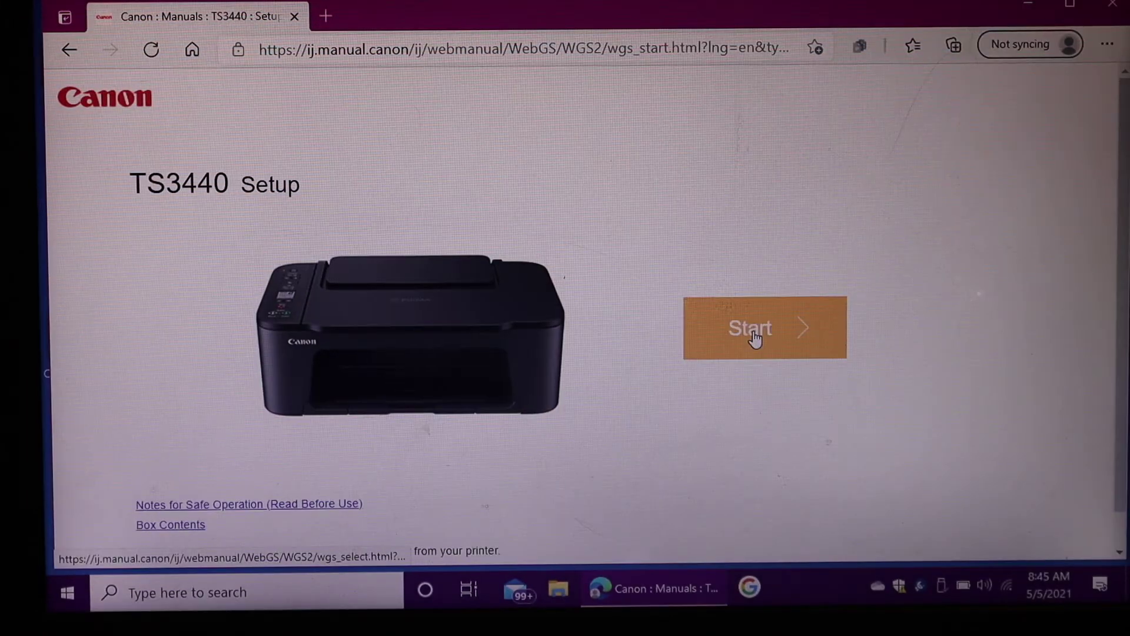
Advance the TS3440 first-time setup guide to step 6 and download the Windows setup software
click(755, 334)
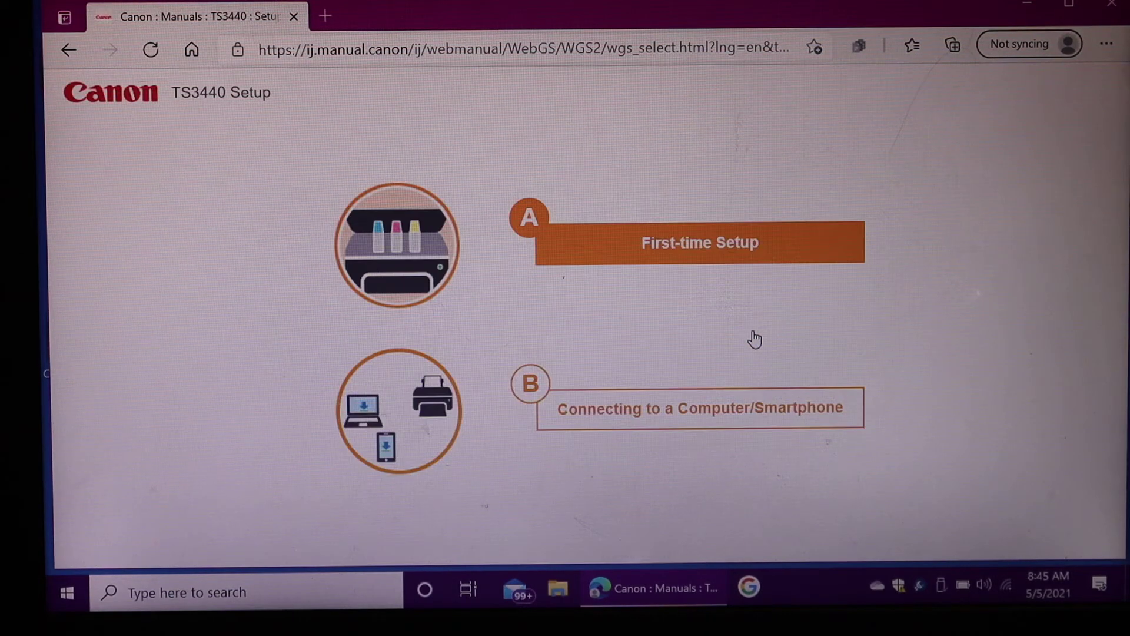
click(687, 256)
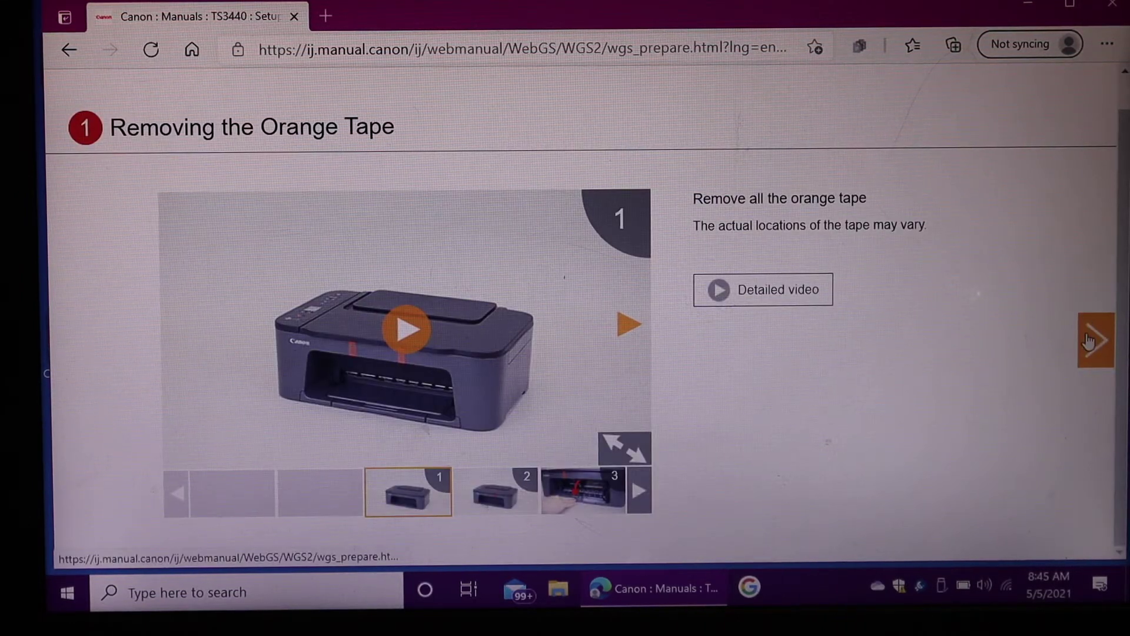
click(1094, 339)
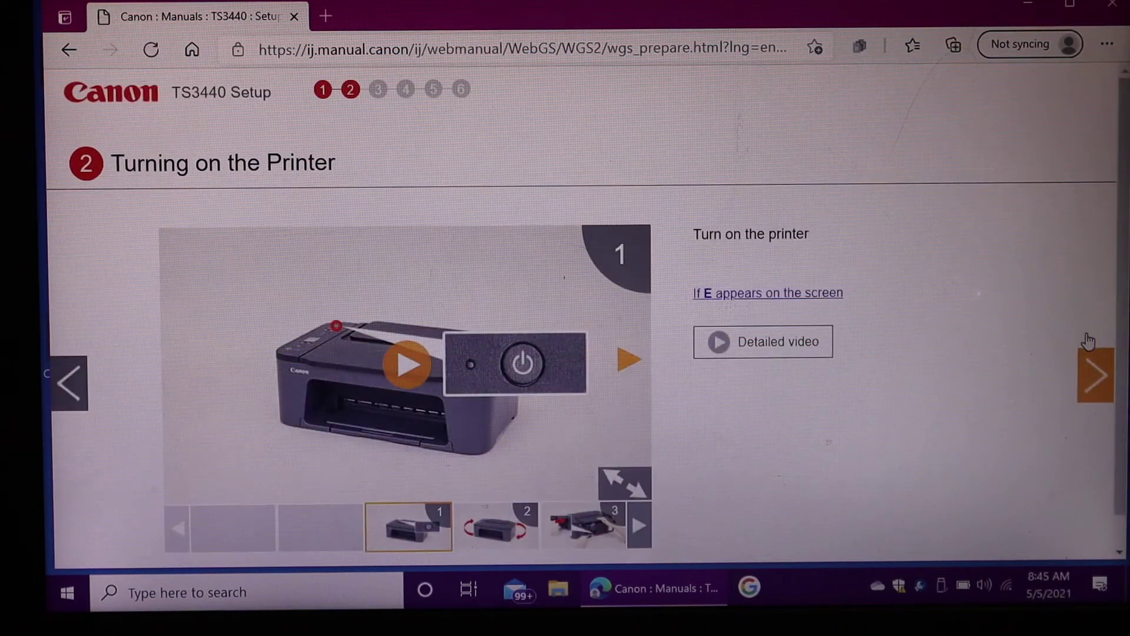
click(1095, 375)
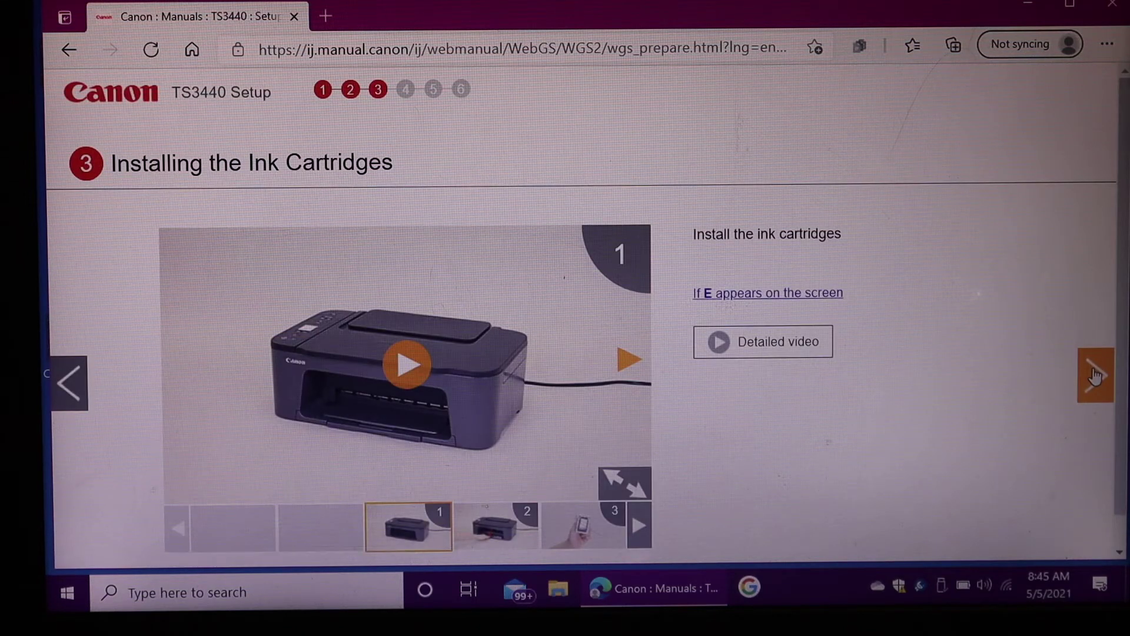
click(1095, 374)
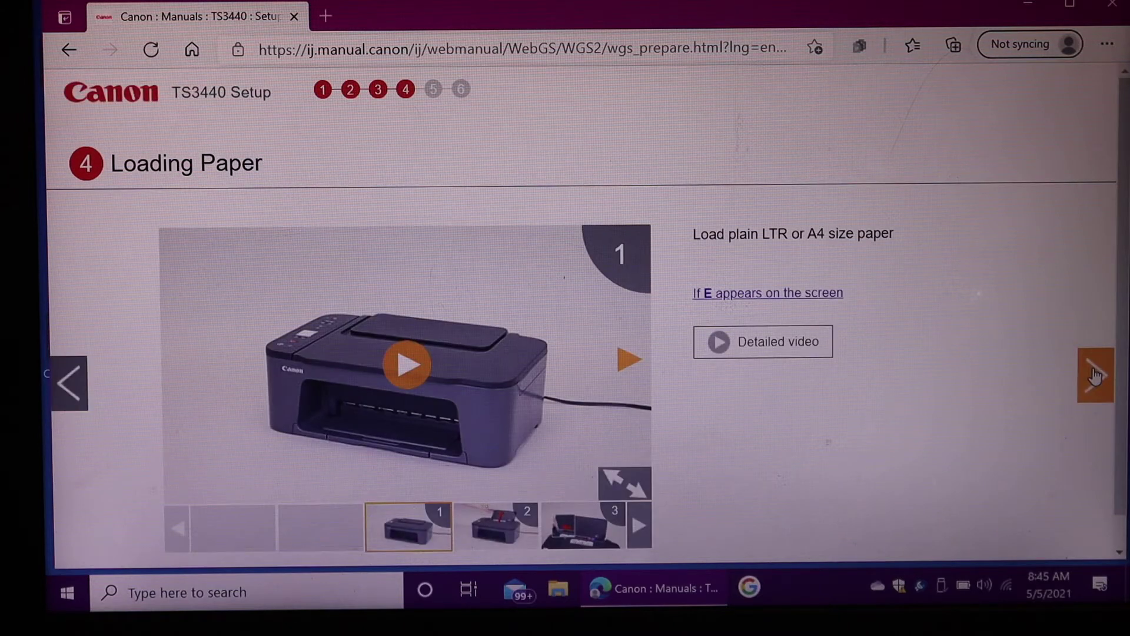
click(1095, 375)
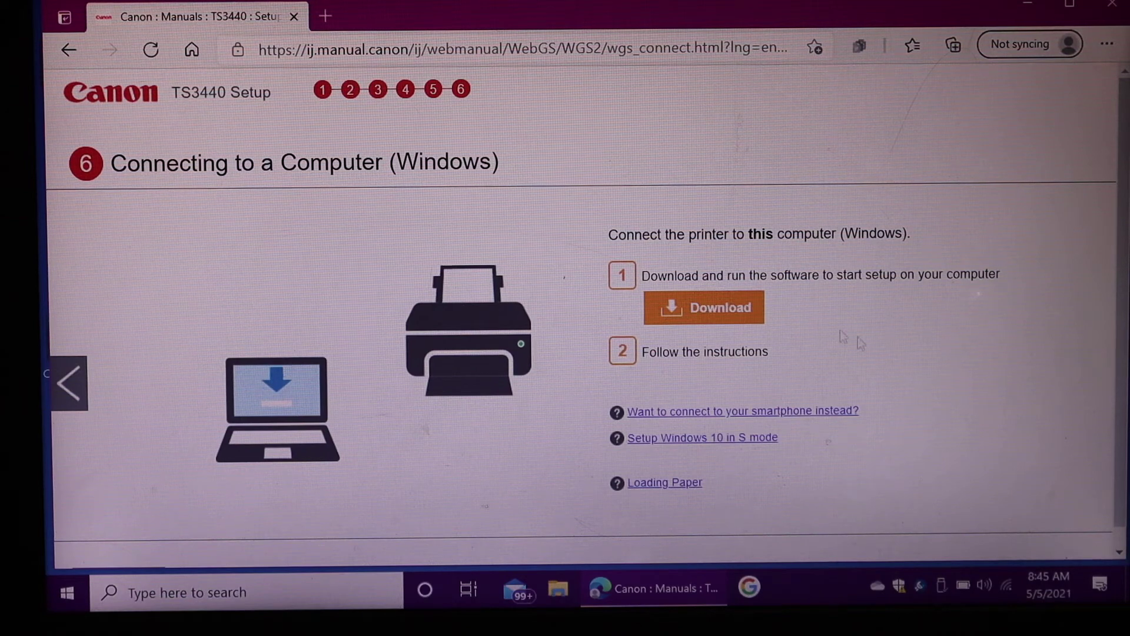
click(711, 316)
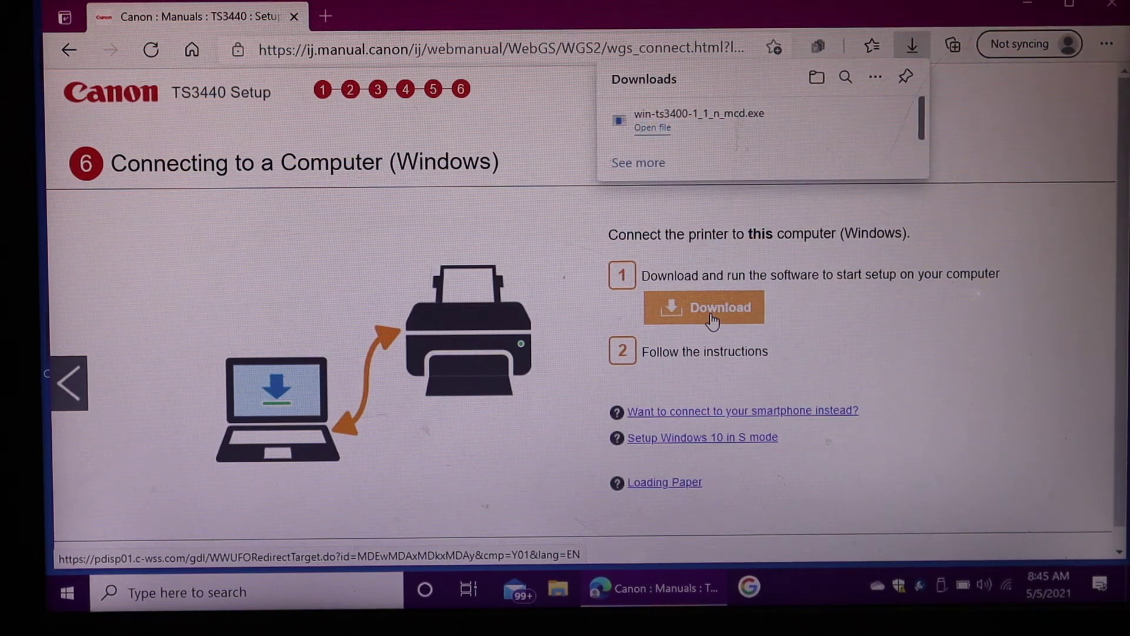
mouse_move(698, 119)
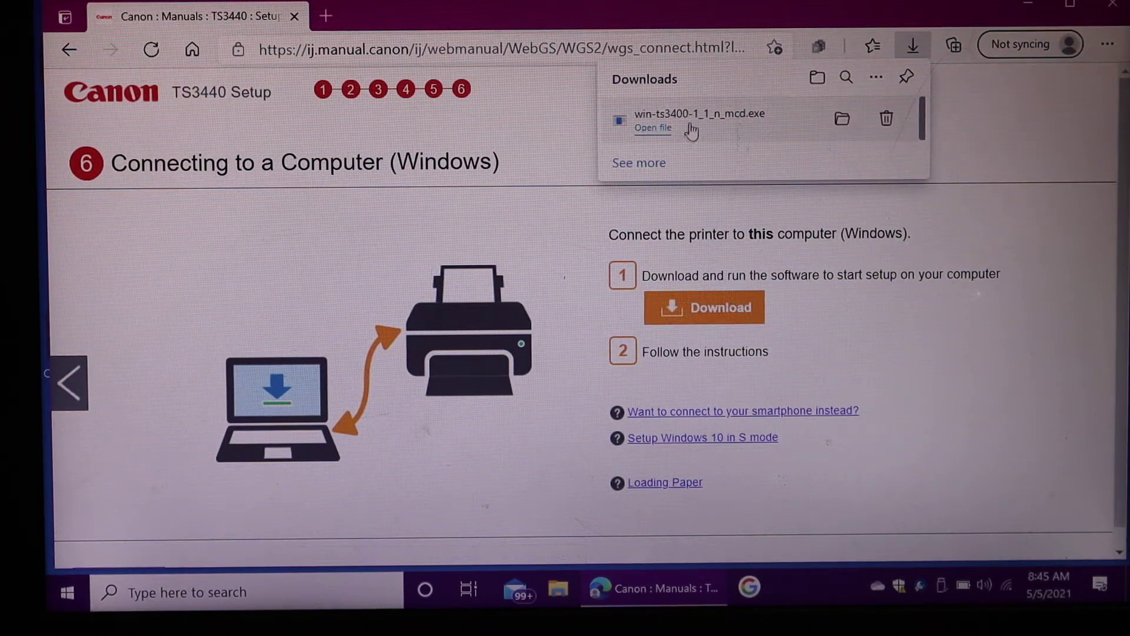
Run win-ts3400-1_1_n_mcd.exe, allow it in User Account Control, and start setup
click(653, 128)
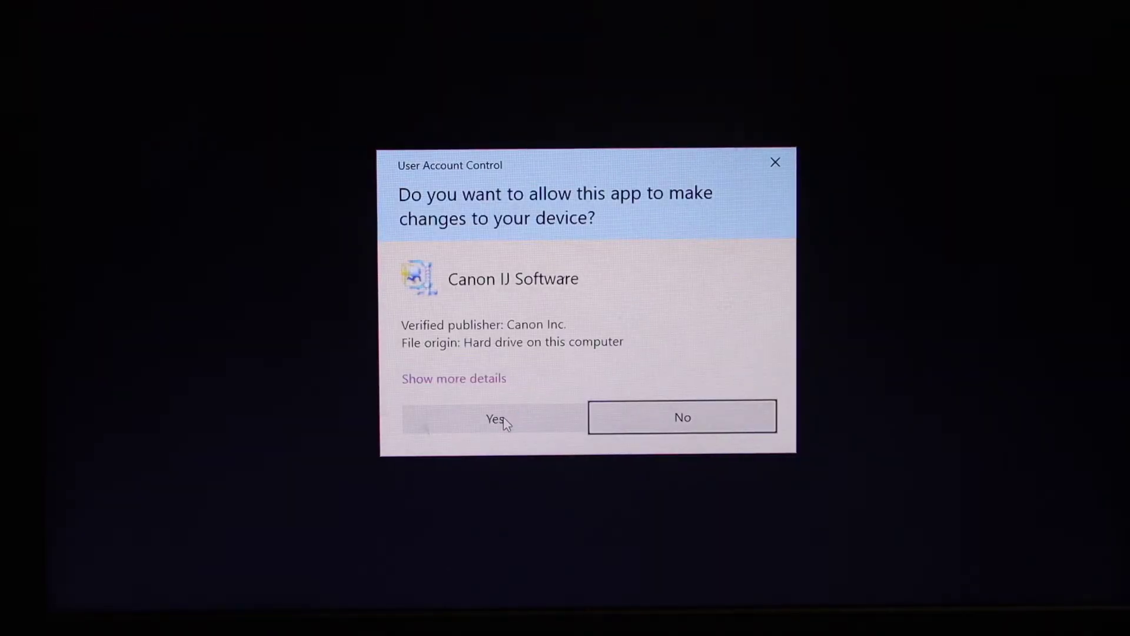
click(506, 423)
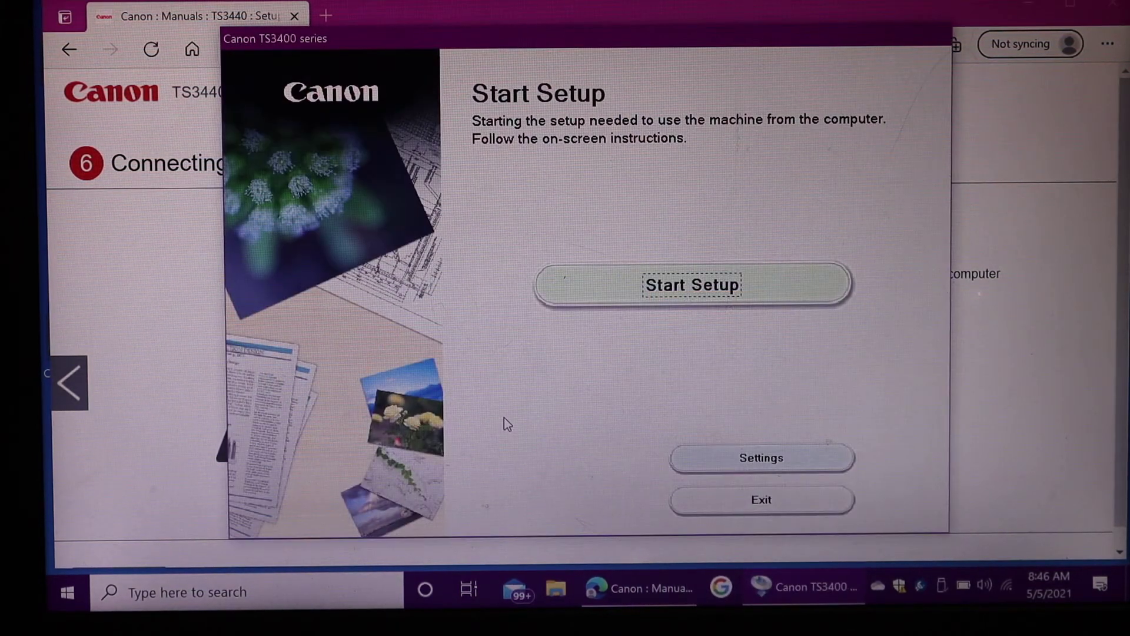
click(697, 288)
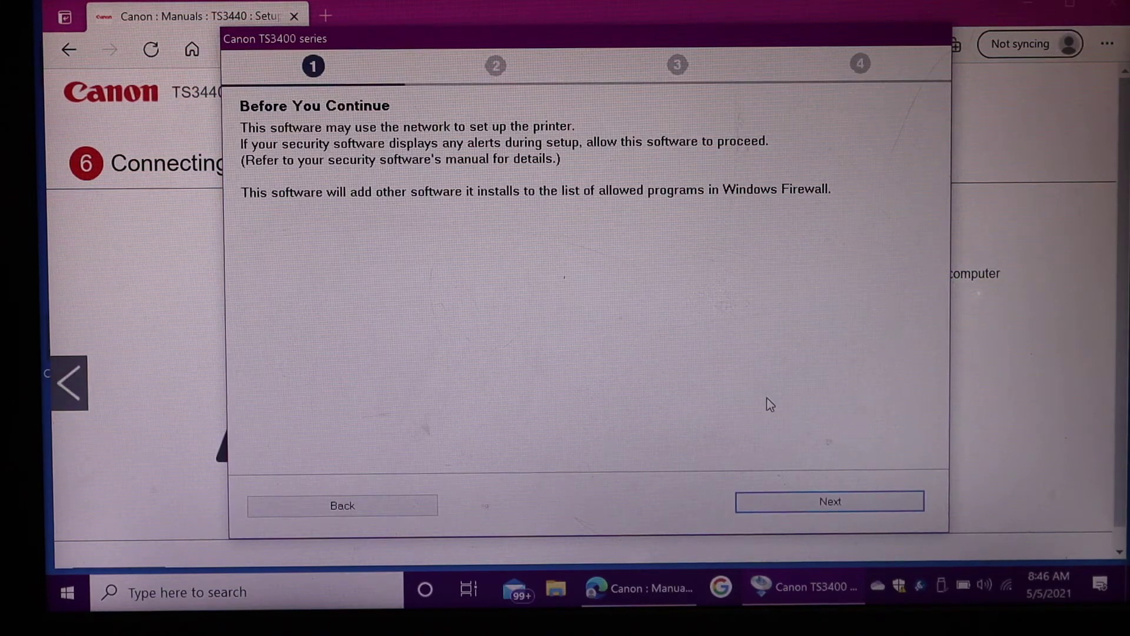
Accept the license and usage-data prompts, then finish setup with TS3400 as default printer
click(804, 502)
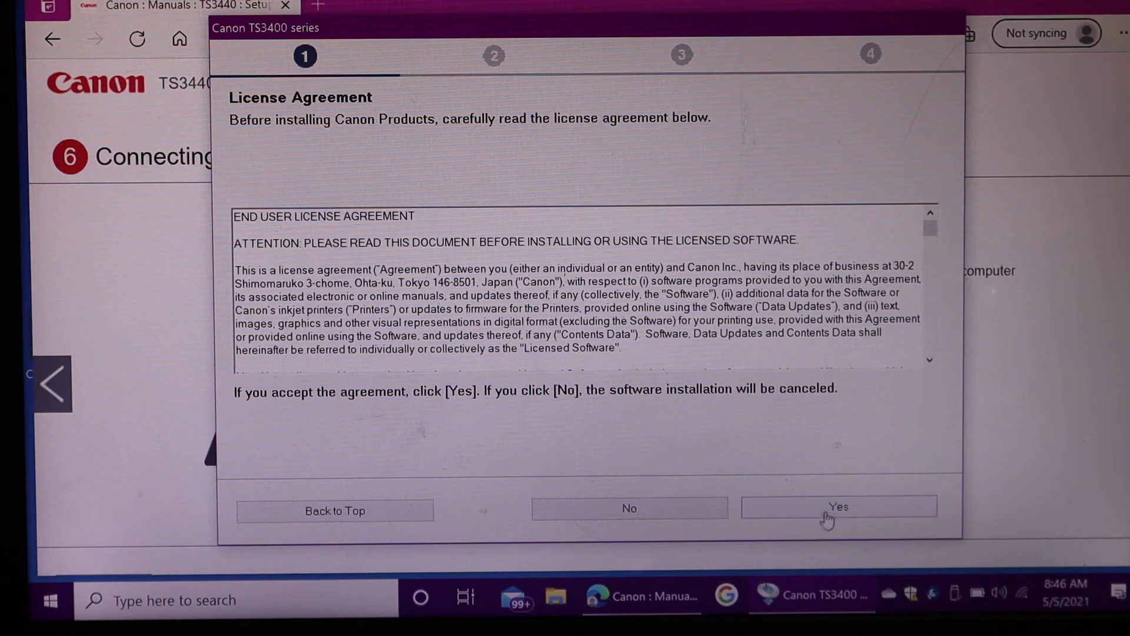
click(828, 516)
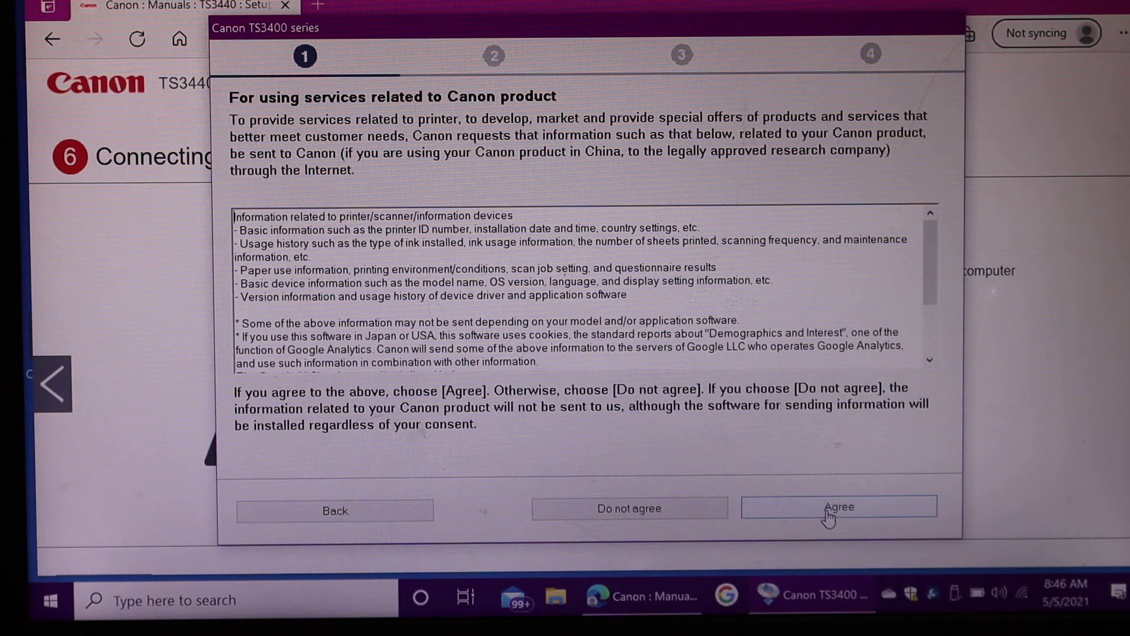
click(830, 510)
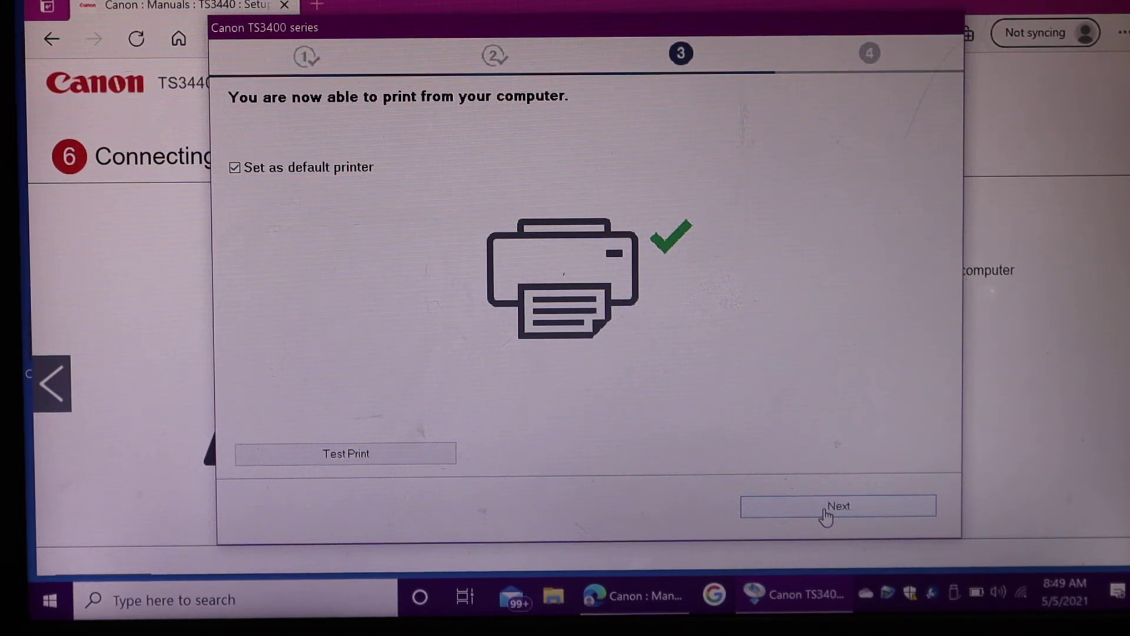
click(840, 508)
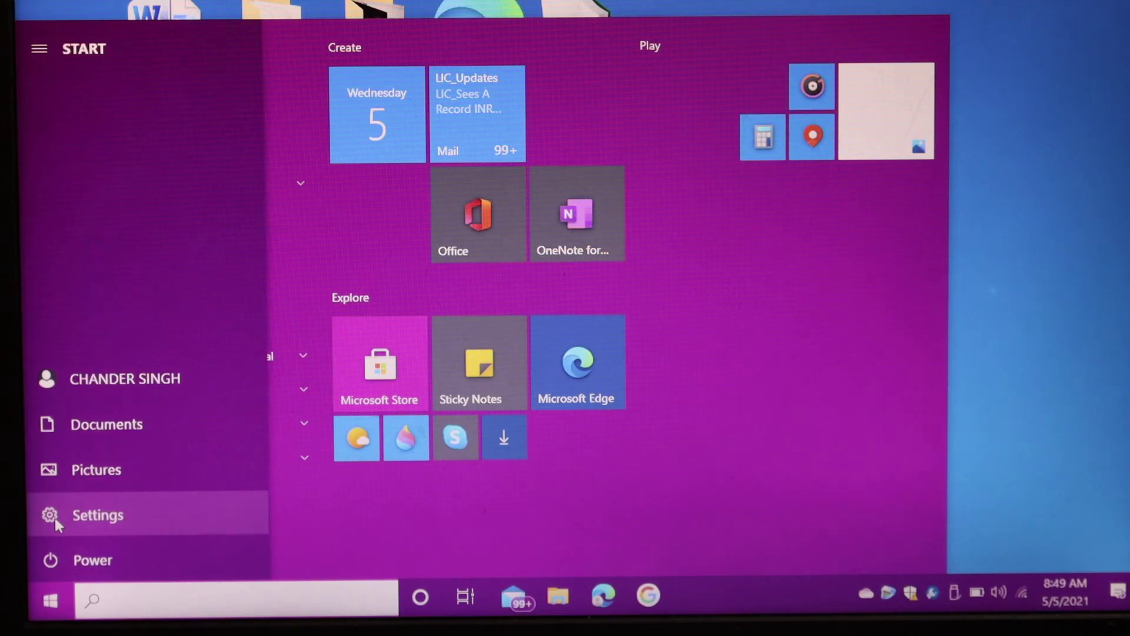
Check Settings > Devices > Printers & scanners shows Canon TS3400 series as default
click(55, 518)
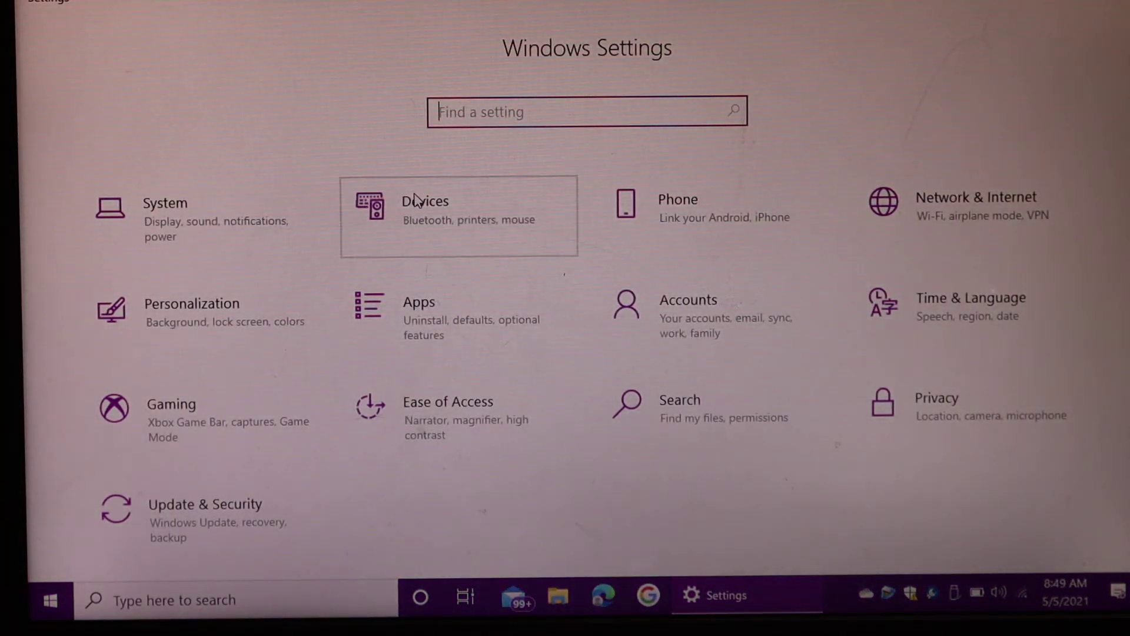
click(417, 205)
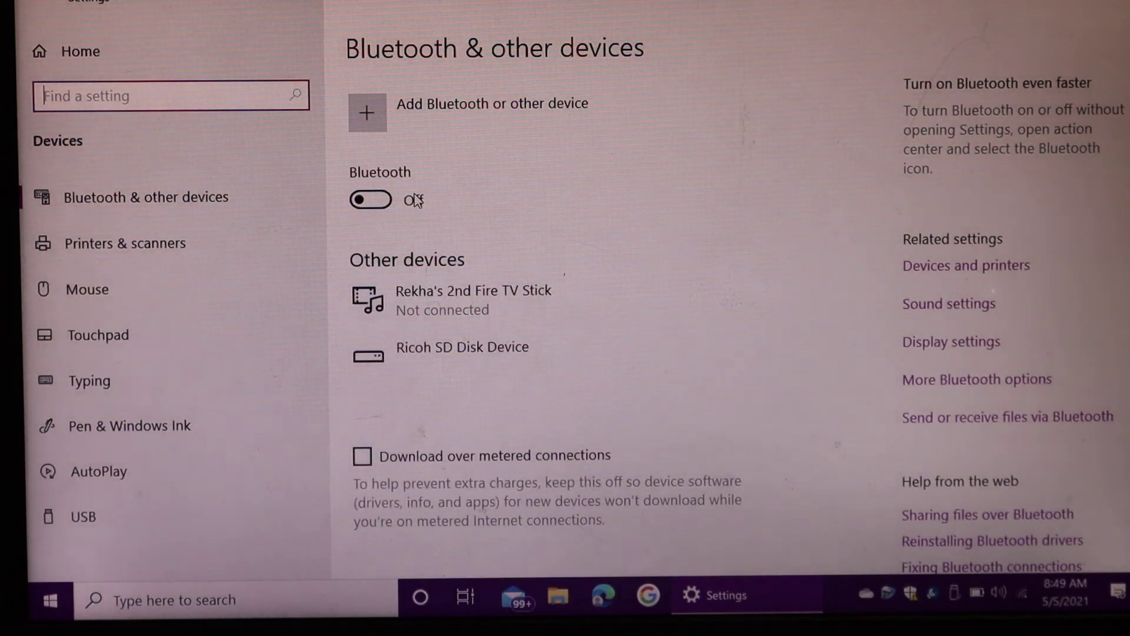
click(118, 242)
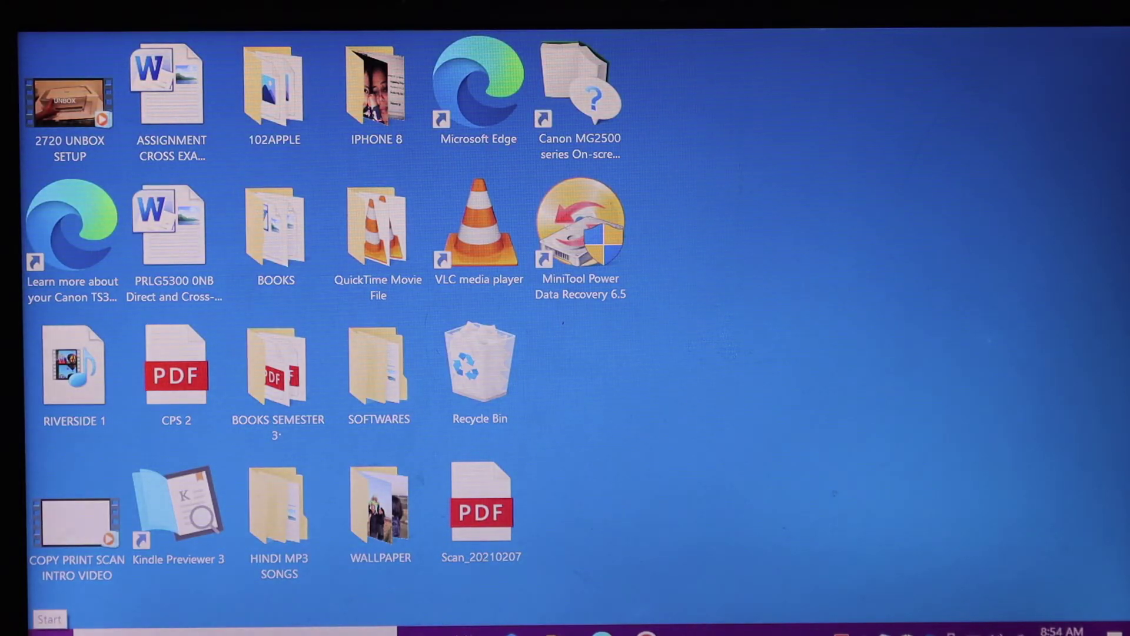
Return to Printers & scanners and expand the Canon TS3400 series entry to show its options
click(50, 627)
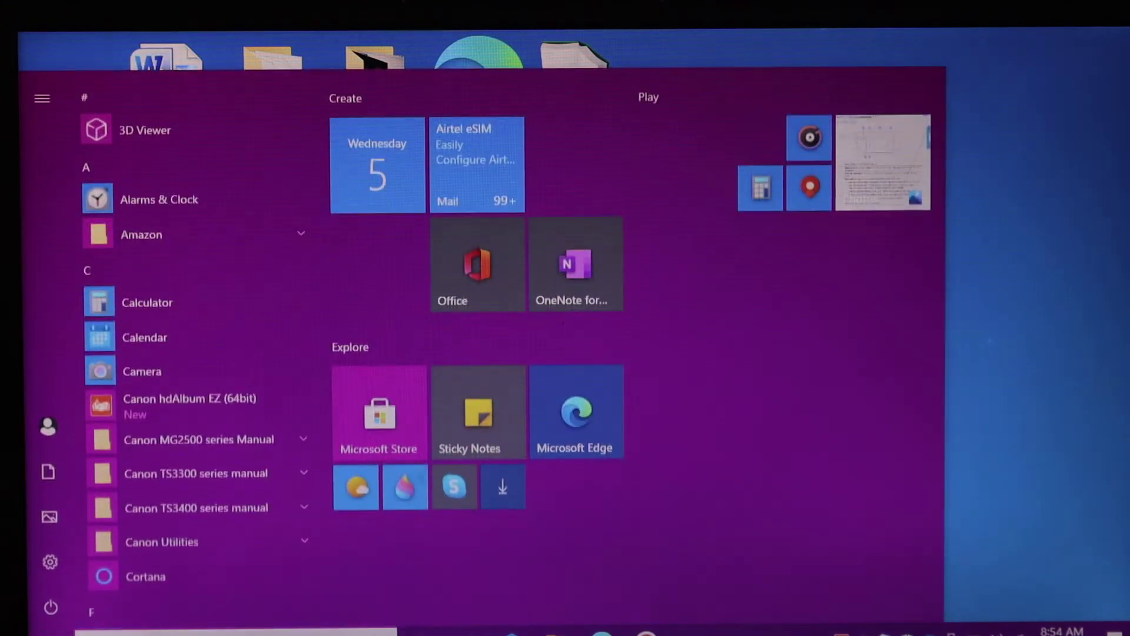
click(40, 557)
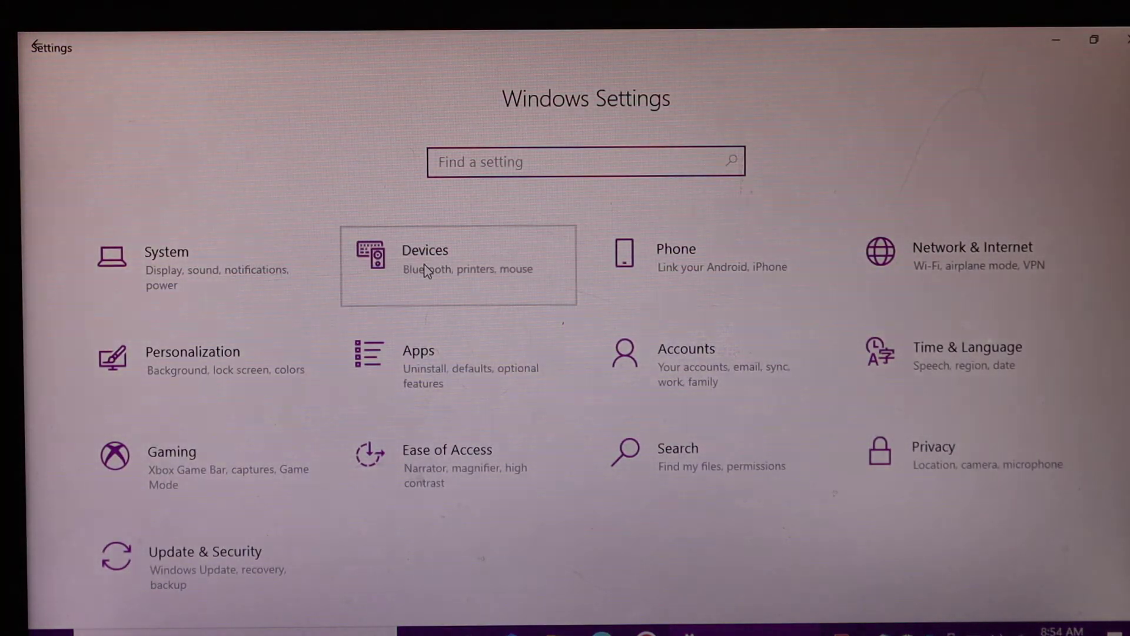
click(426, 269)
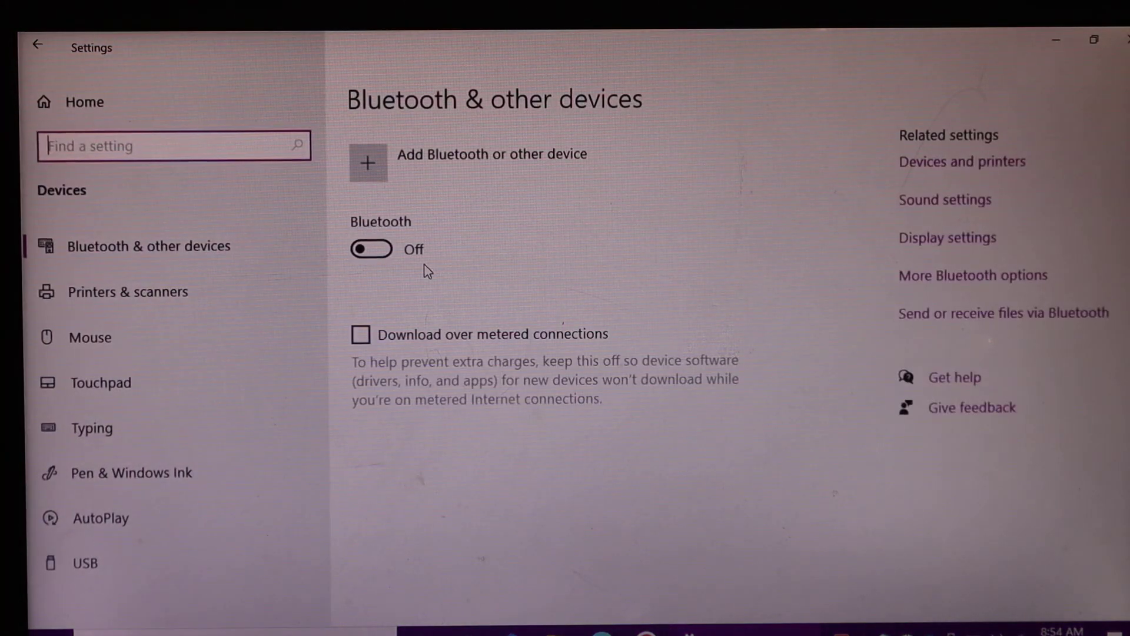
click(113, 292)
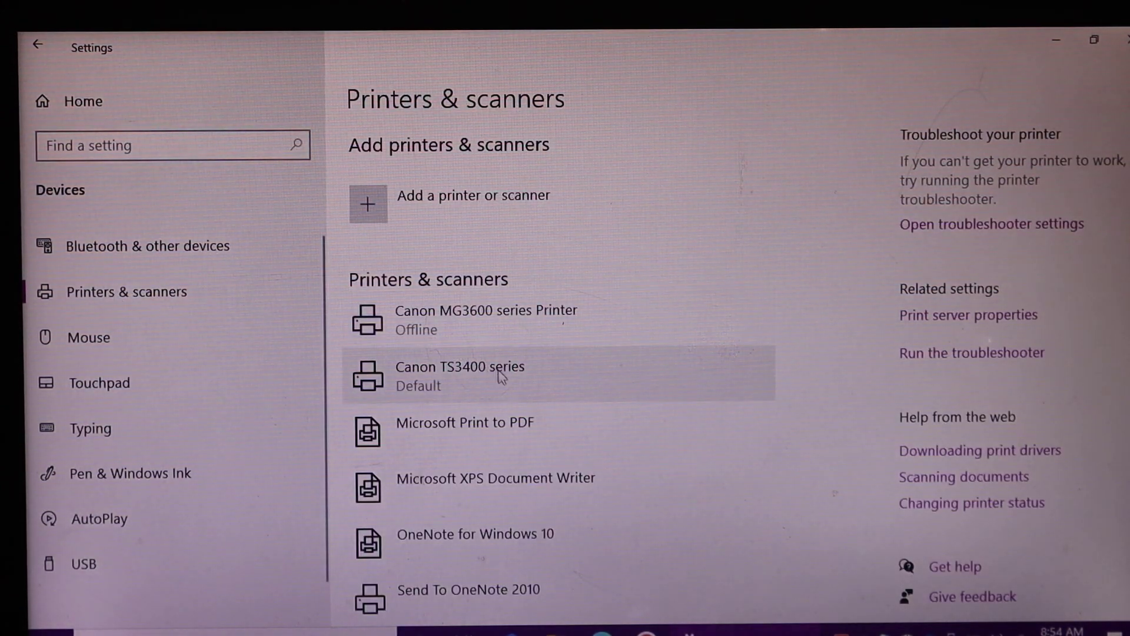
click(448, 374)
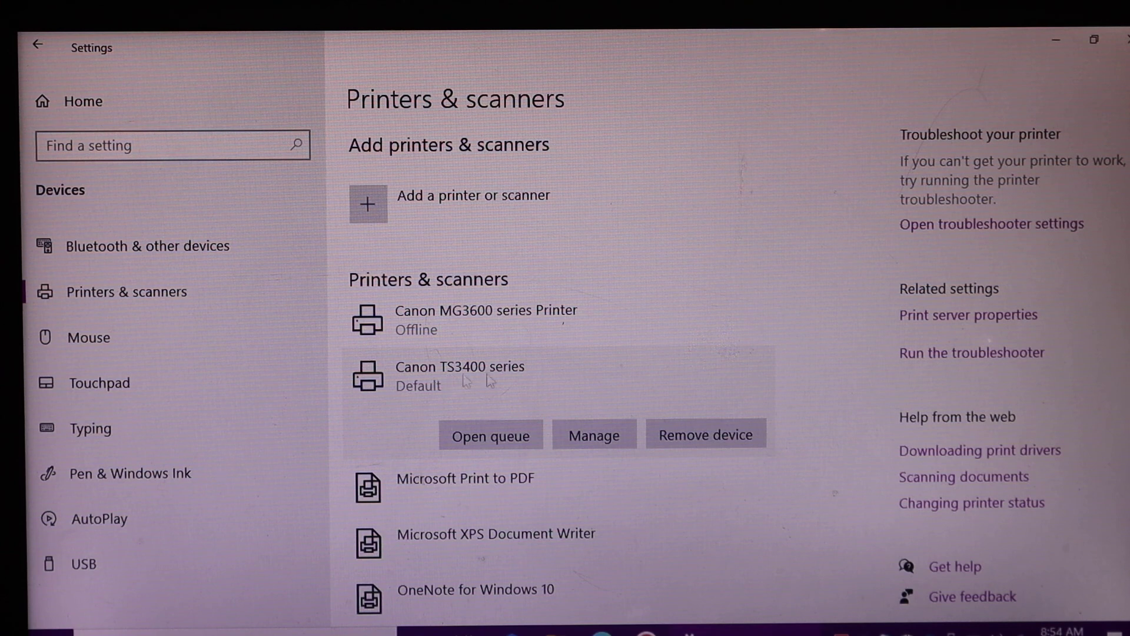